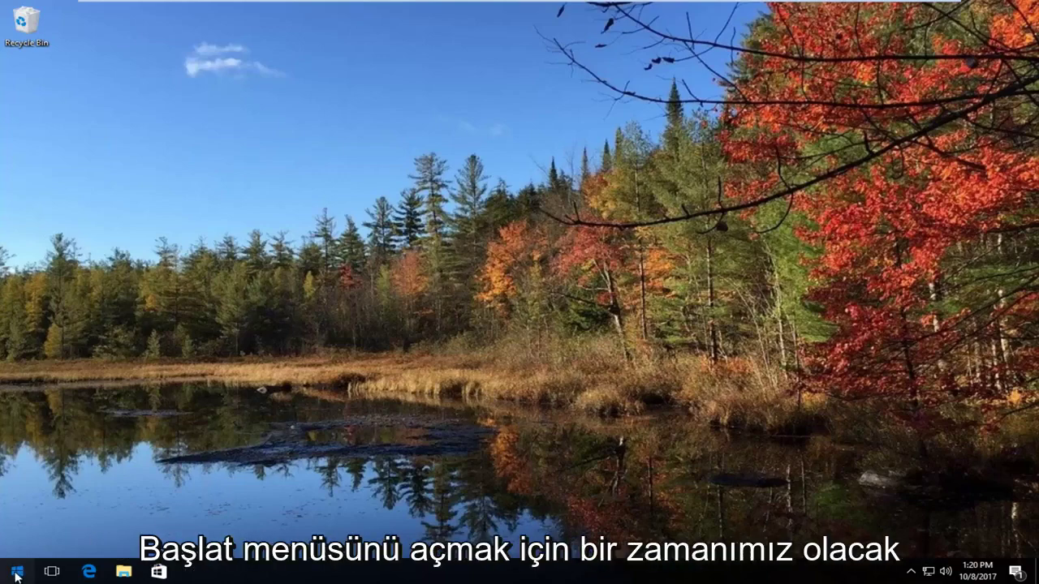
Search the Start menu for 'services' and launch the Services desktop app.
left_click(16, 573)
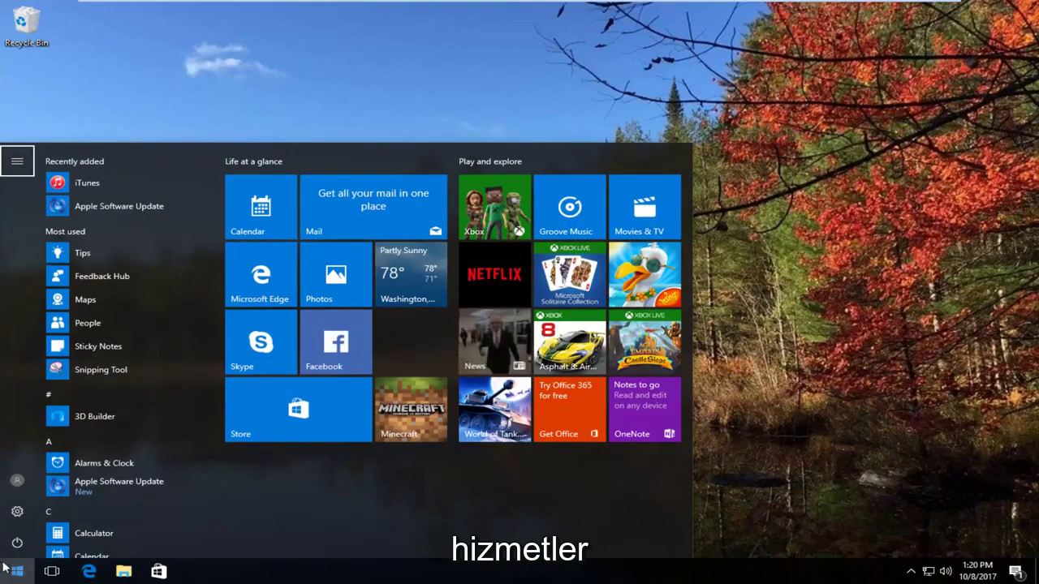
left_click(16, 573)
left_click(18, 572)
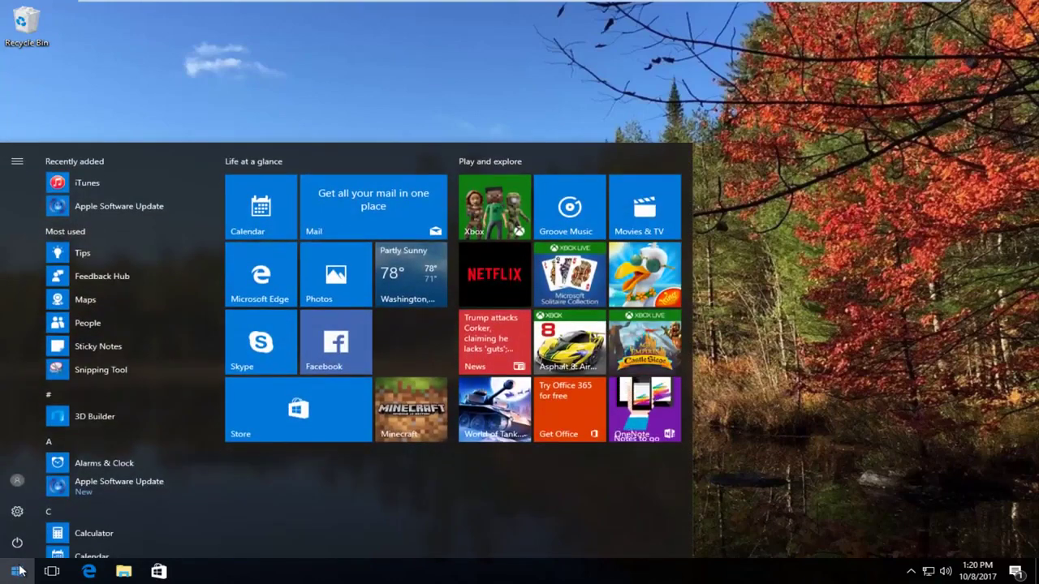
left_click(18, 572)
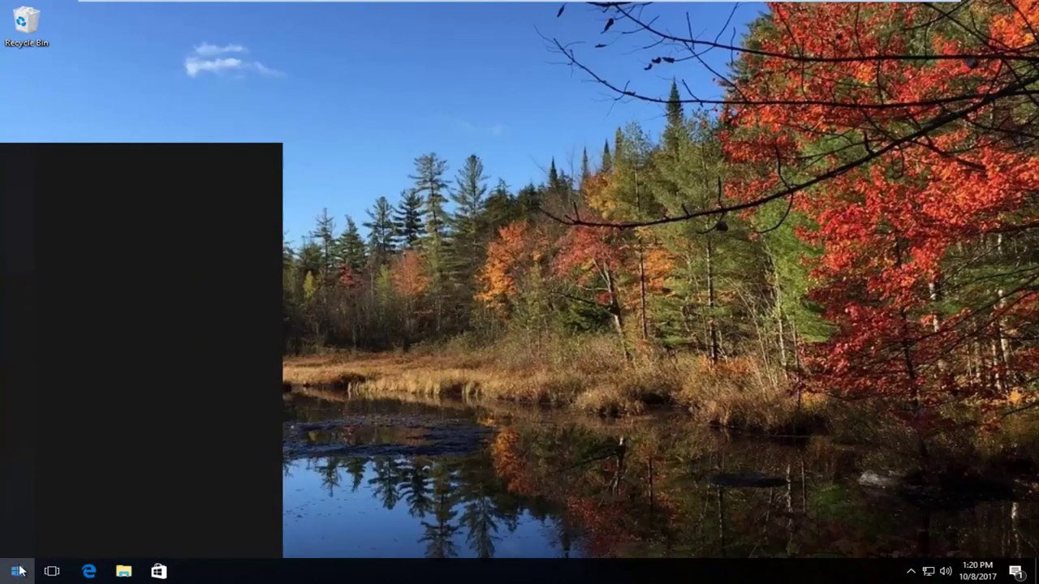
type("services")
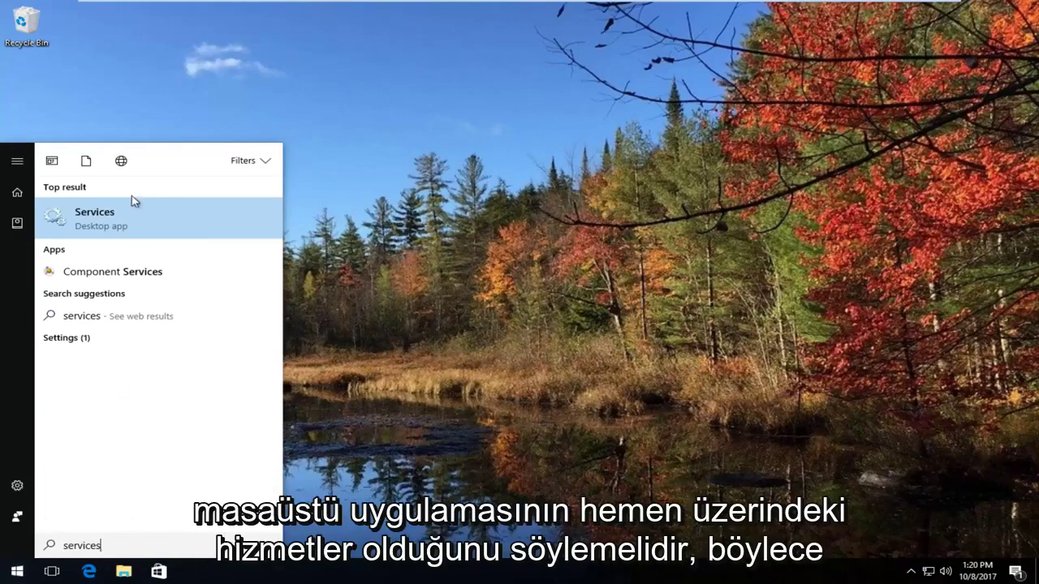
left_click(108, 228)
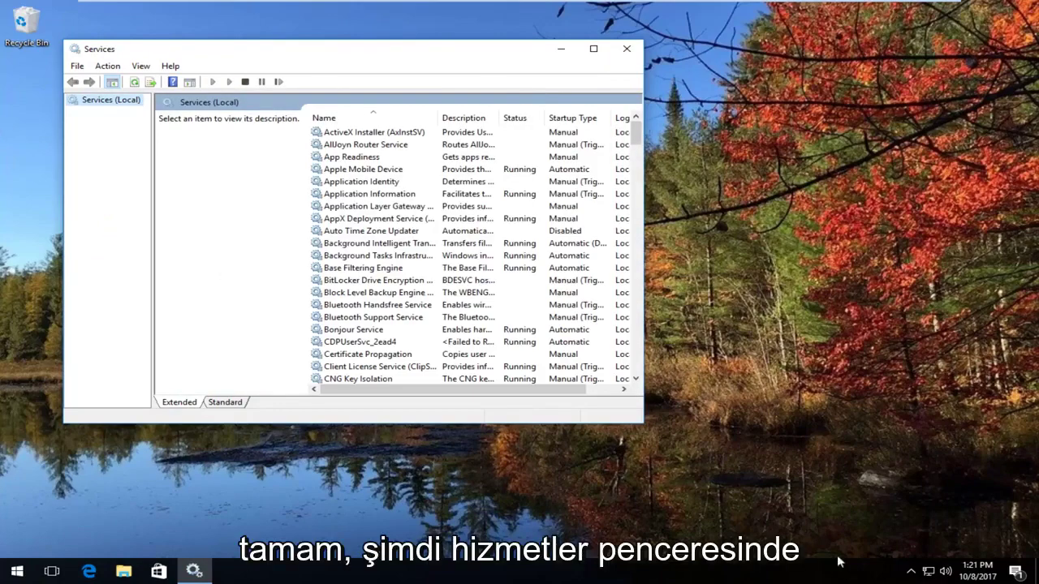
Enlarge the Services window, widen the Name column, and scroll down to the Diagnostic services.
left_click_drag(642, 423, 969, 538)
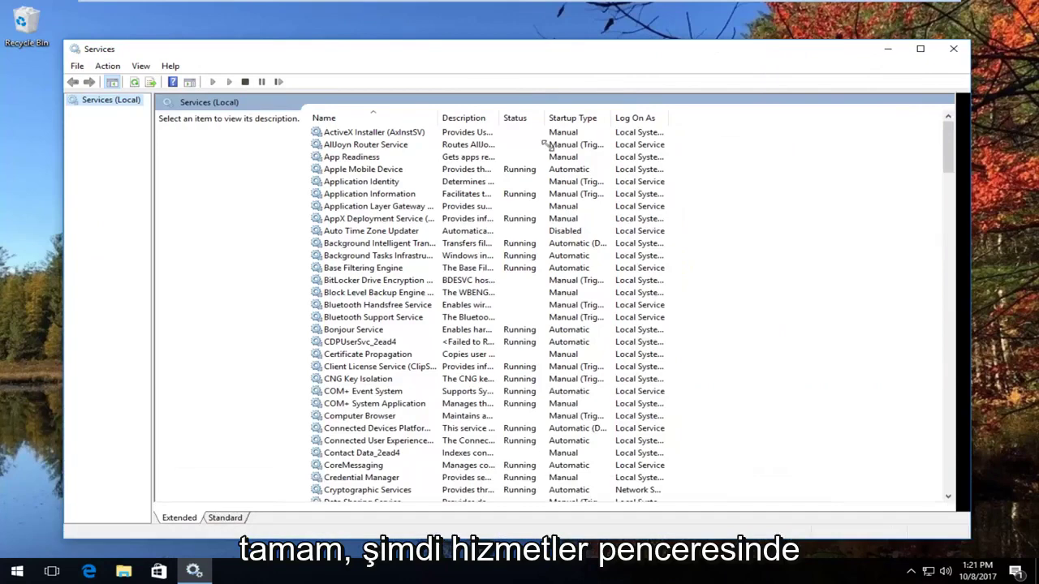
left_click_drag(435, 121, 489, 124)
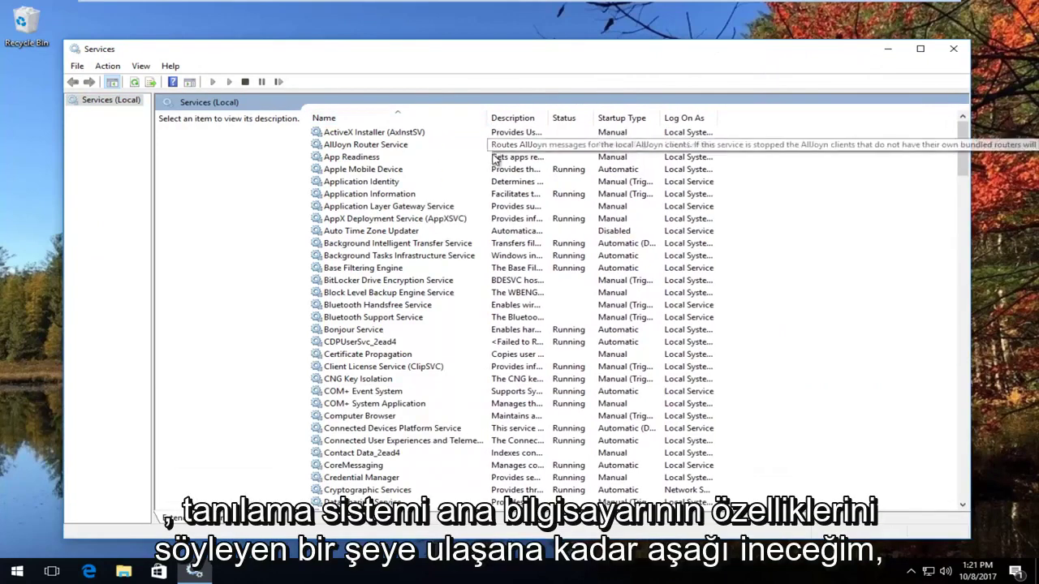
left_click(370, 415)
scroll(372, 420, "down", 4)
left_click(370, 440)
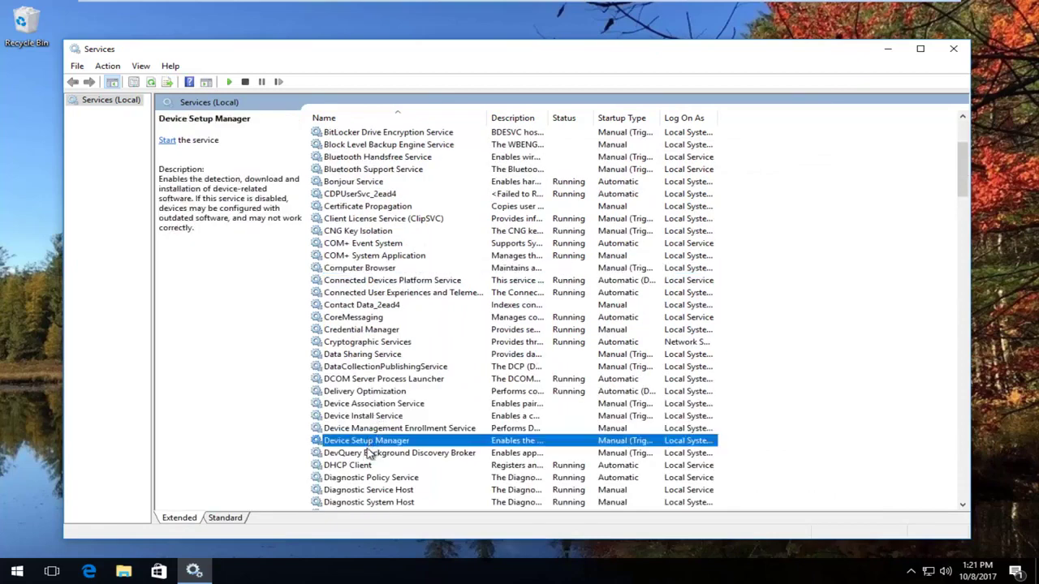
scroll(372, 438, "down", 2)
Open Diagnostic System Host's properties, confirm its Manual startup type, and close with OK.
left_click(378, 417)
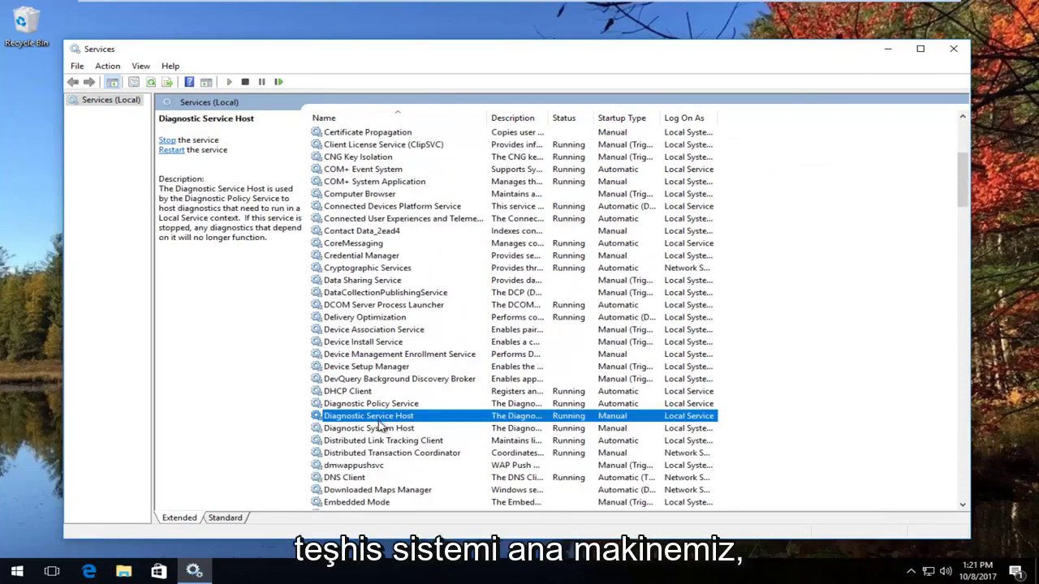
left_click(380, 430)
key("Up")
left_click(378, 430)
key("Up")
left_click(380, 430)
left_click(387, 418)
left_click(381, 428)
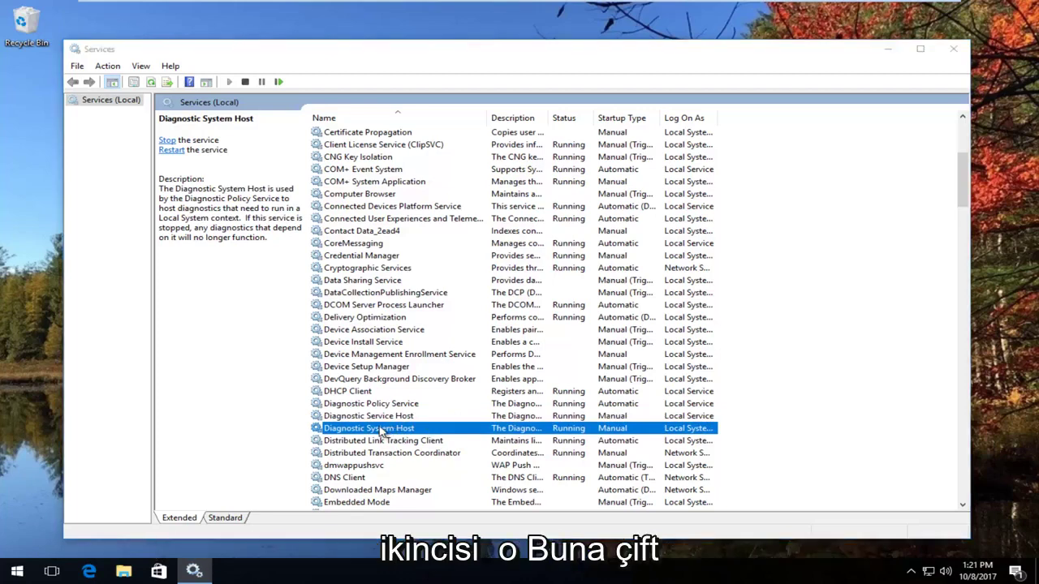
double_click(382, 428)
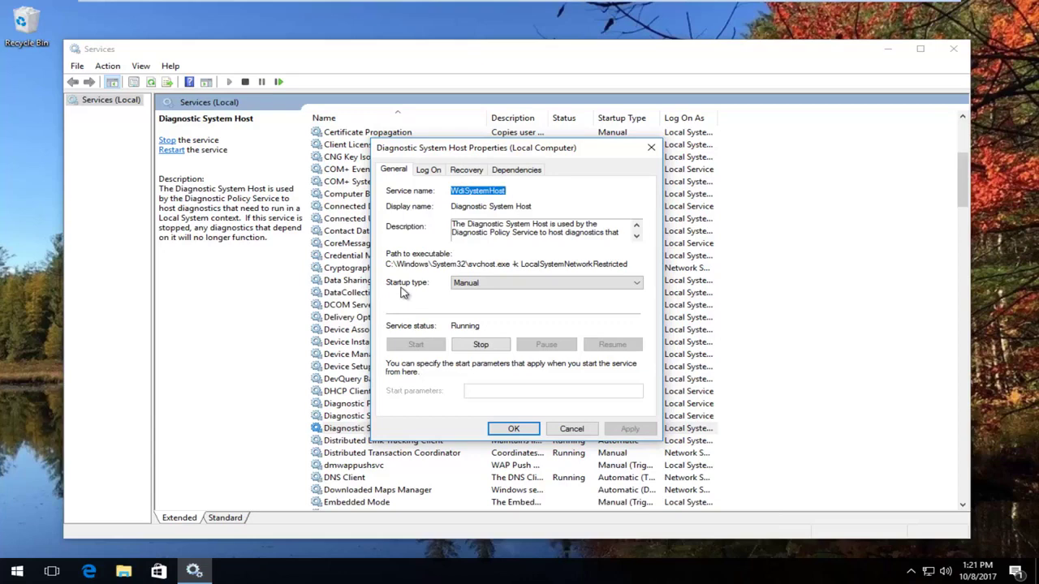
left_click(504, 429)
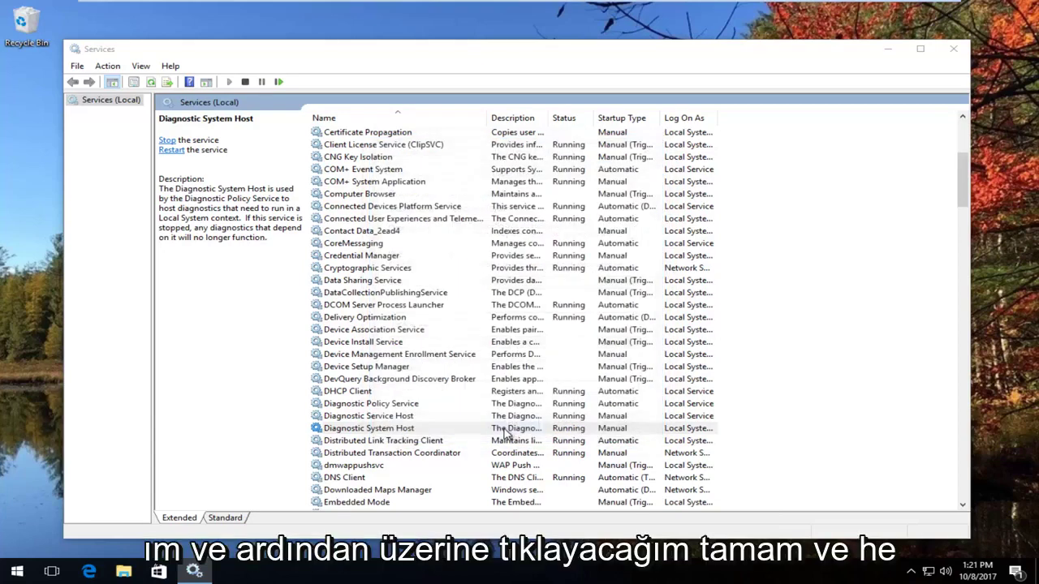
Close Services and search the Start menu for 'cmd'.
left_click(954, 49)
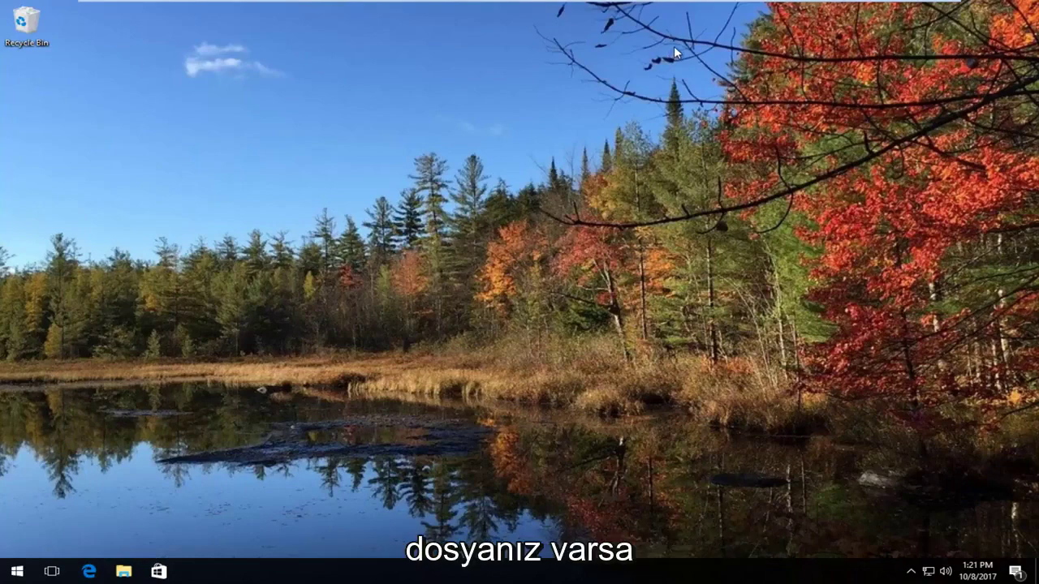
left_click(9, 575)
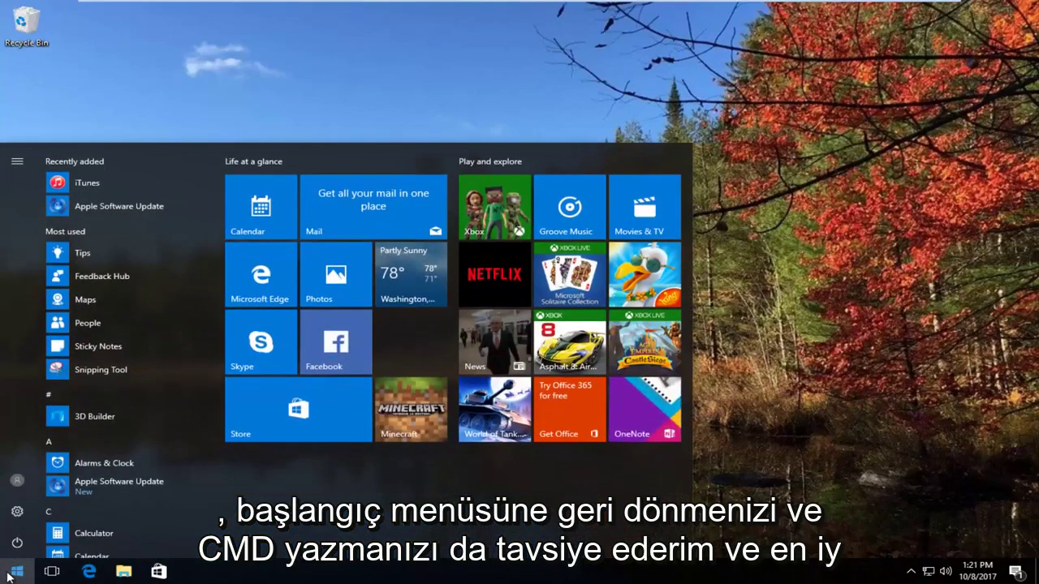
left_click(10, 575)
type("cmd")
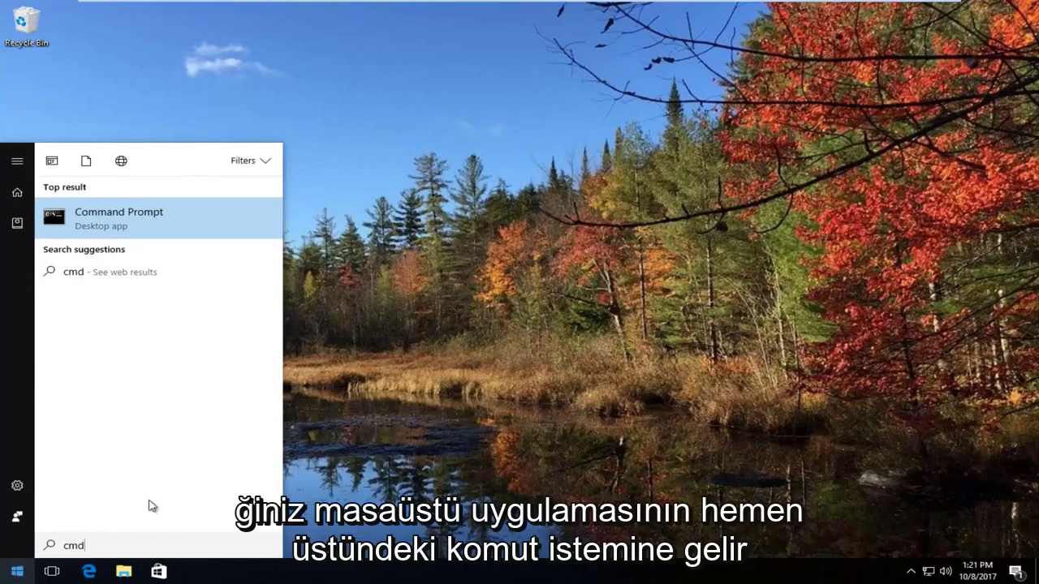
Run Command Prompt as administrator and approve the User Account Control prompt.
right_click(111, 221)
key("Escape")
right_click(117, 227)
key("Escape")
key("Escape")
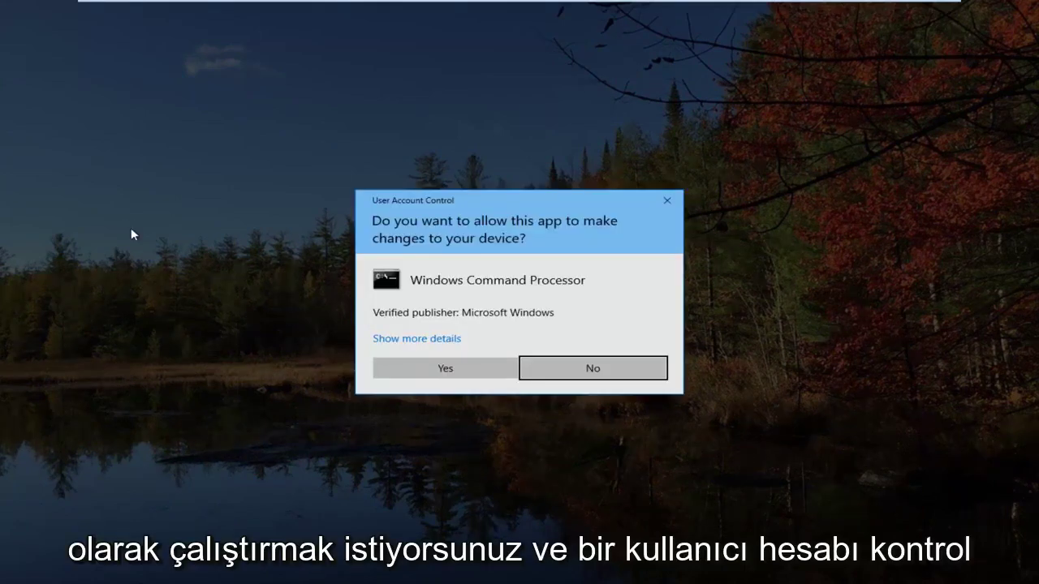
left_click(429, 368)
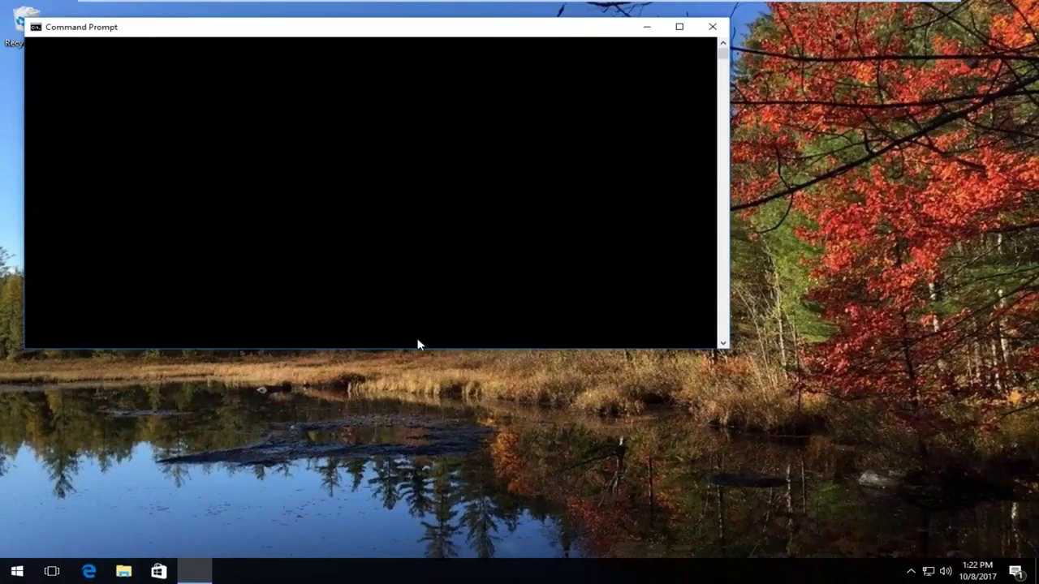
Run sfc /scannow, see it report another repair operation running, then close Command Prompt.
left_click_drag(245, 29, 362, 114)
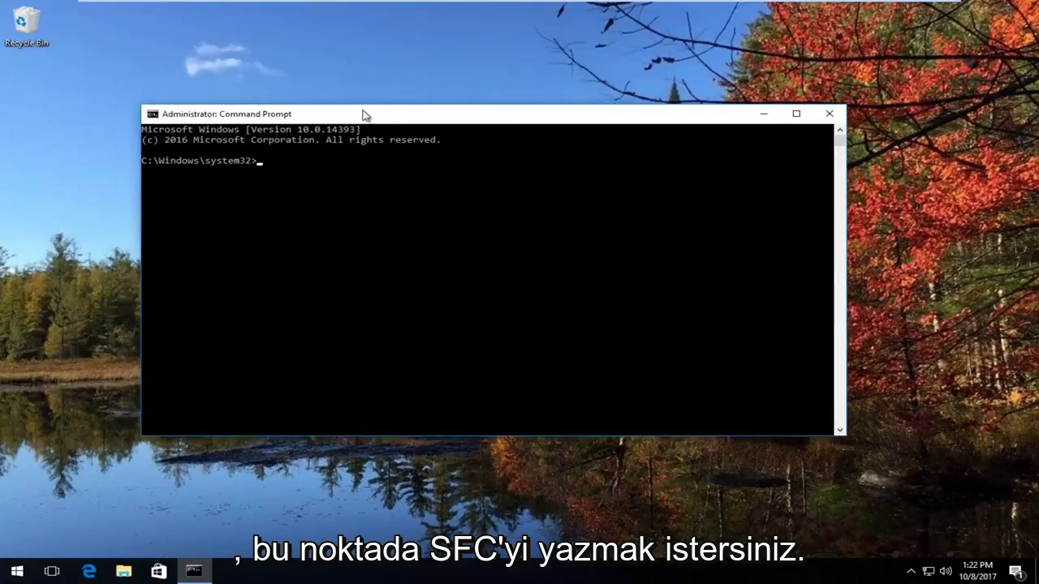
type("s")
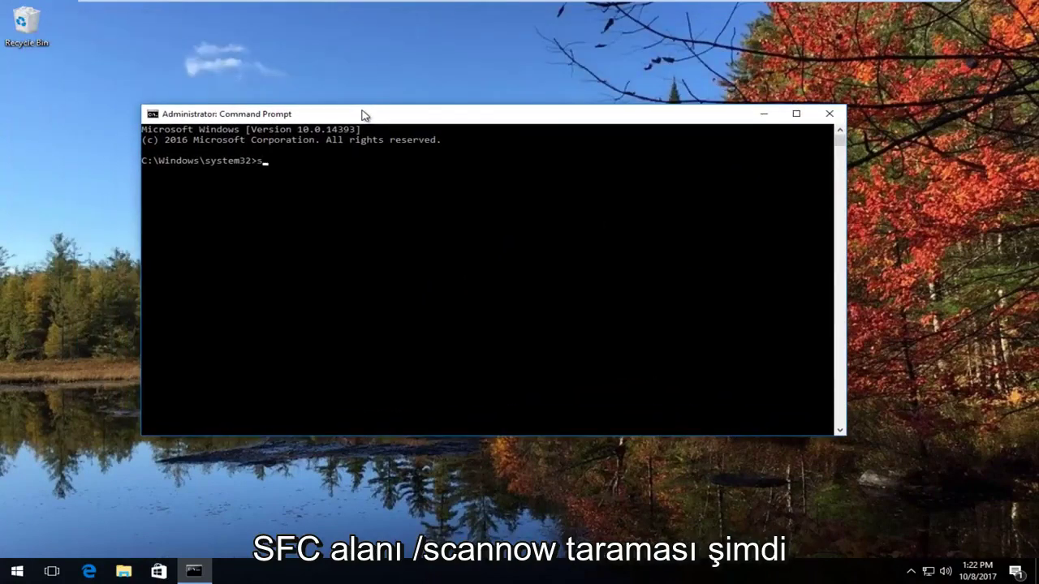
type("fc /scannow")
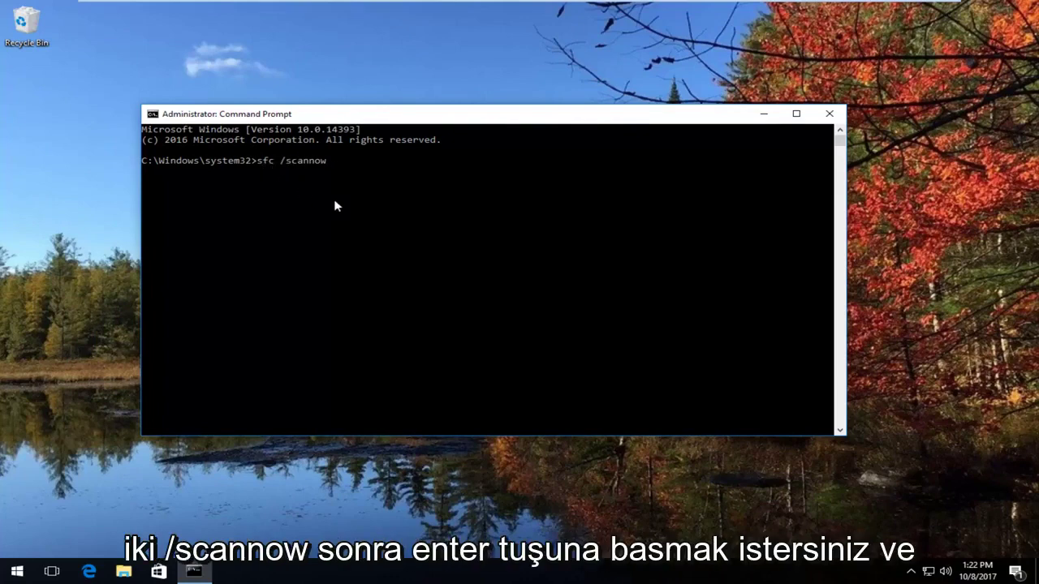
key("Return")
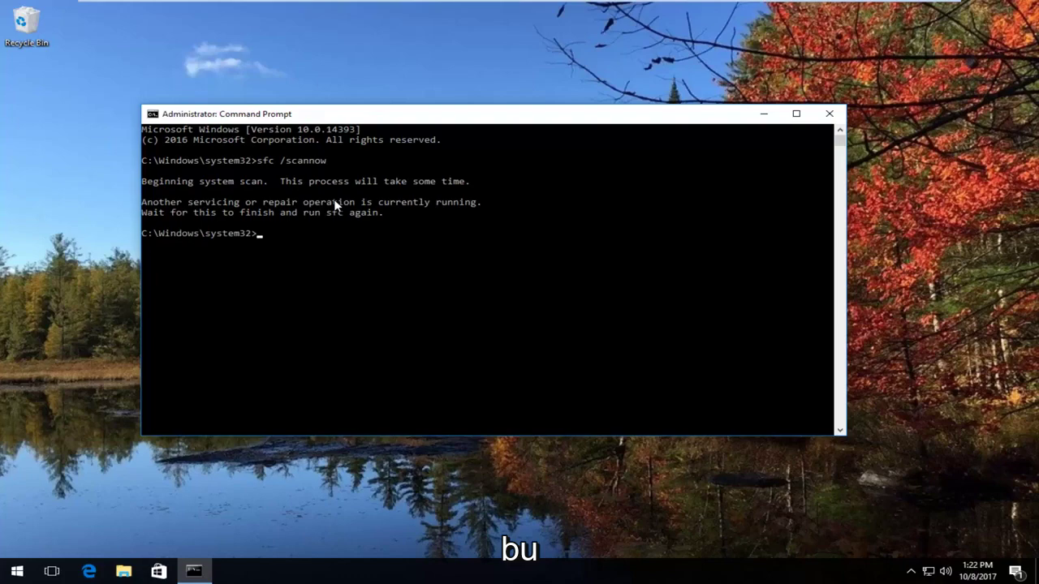
left_click(829, 114)
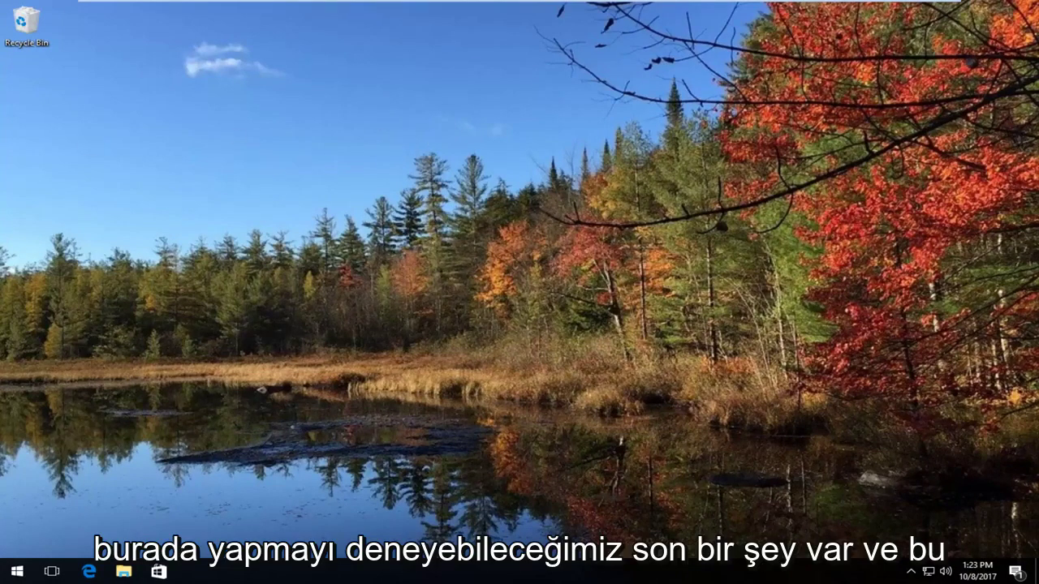
Search for 'regedit' and launch Registry Editor as administrator, approving the UAC prompt.
left_click(13, 580)
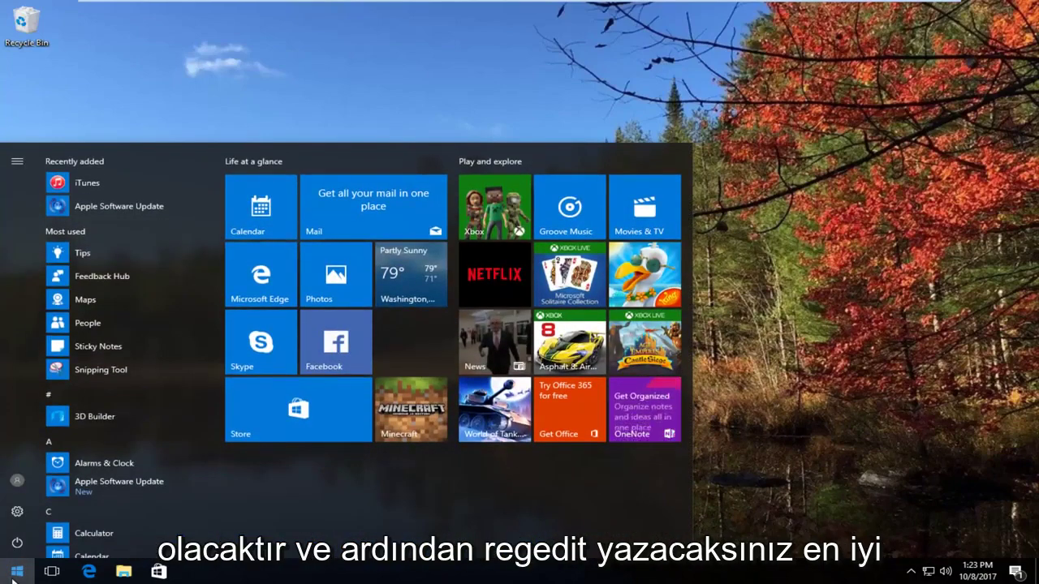
type("regedit")
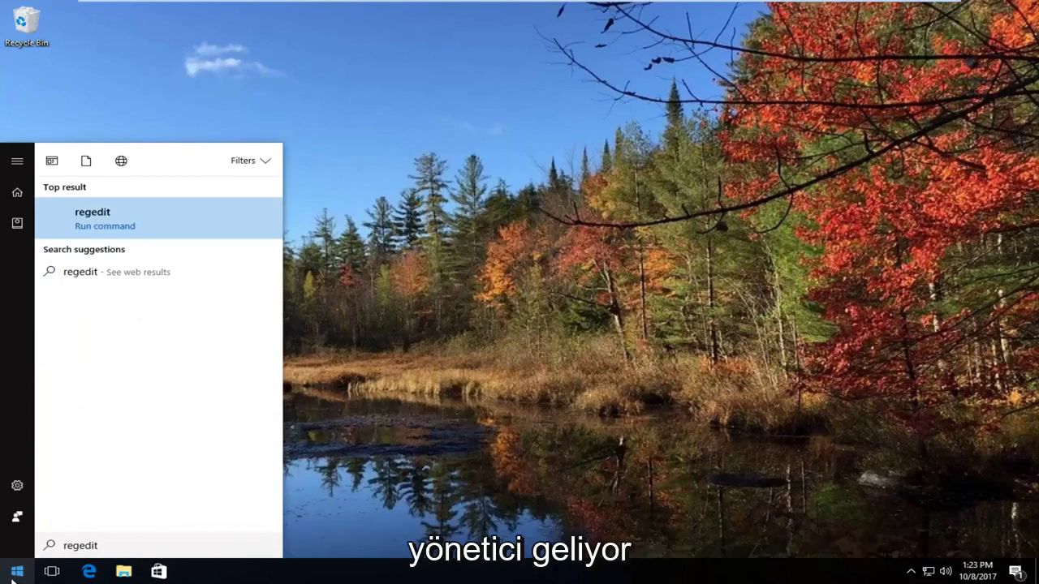
right_click(98, 228)
left_click(120, 233)
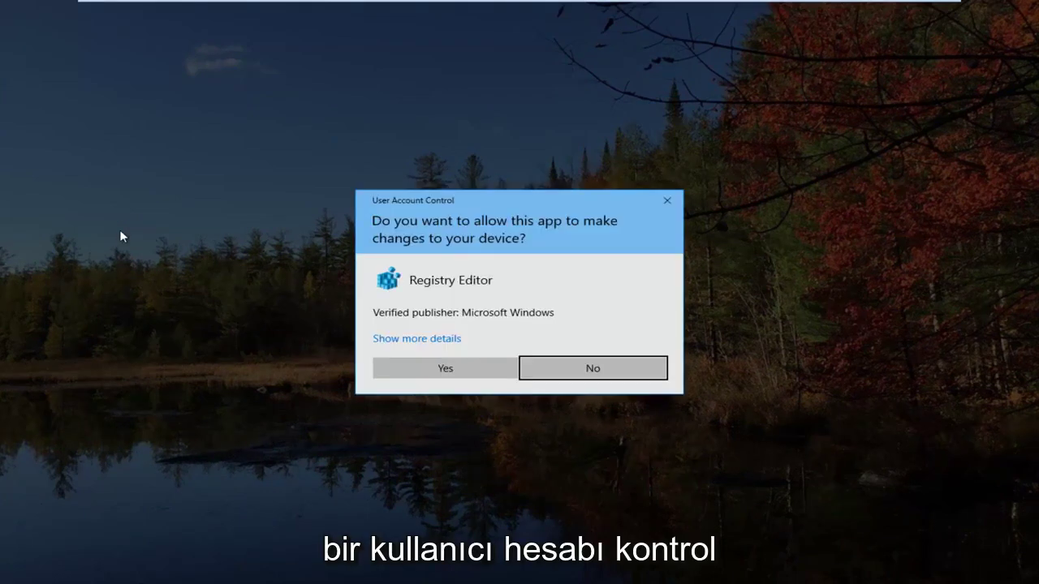
left_click(410, 378)
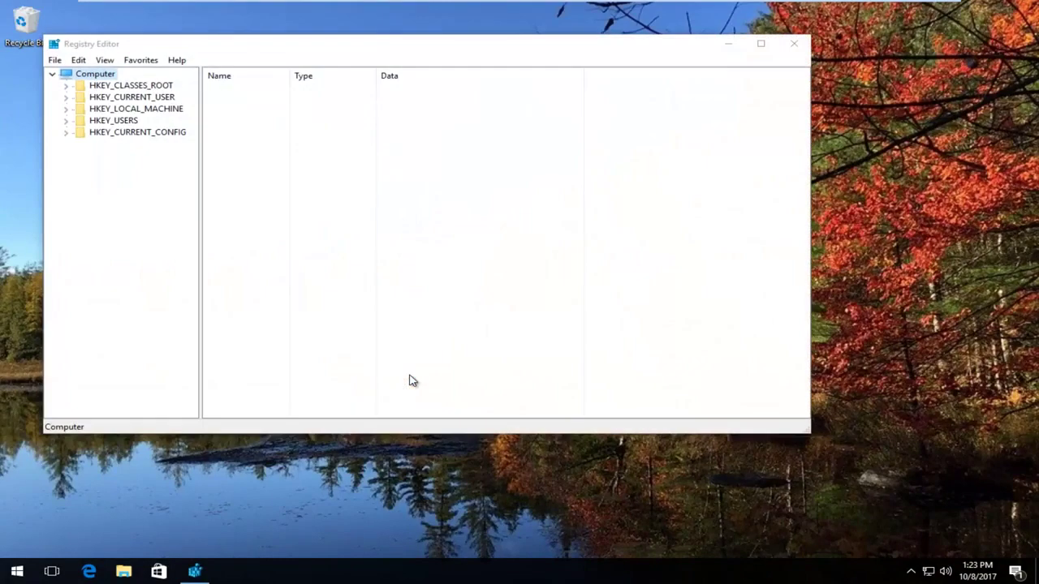
Expand HKEY_LOCAL_MACHINE and SOFTWARE in the Registry Editor tree, widening the tree pane.
left_click_drag(350, 52, 410, 62)
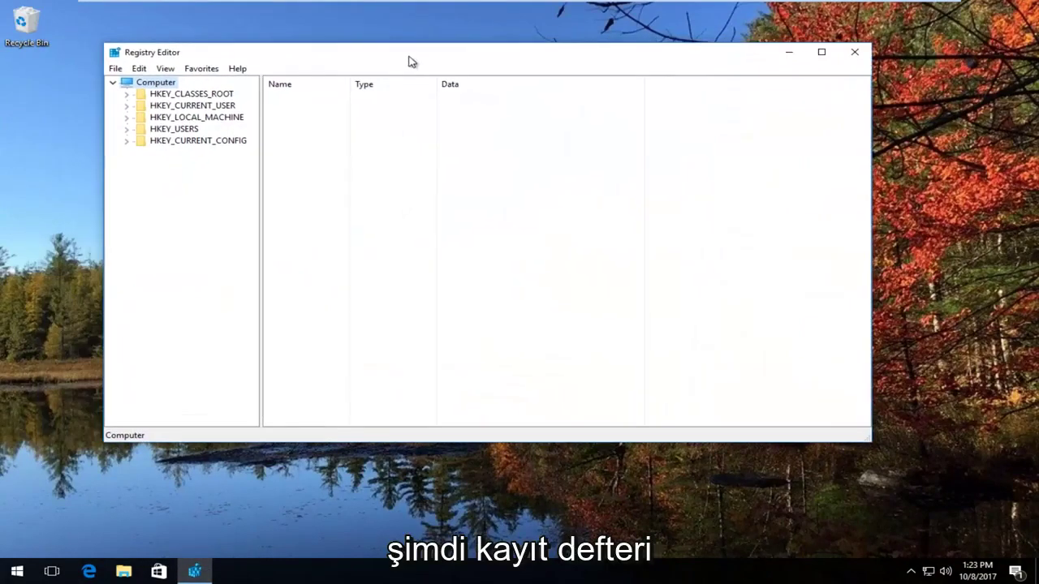
left_click(167, 120)
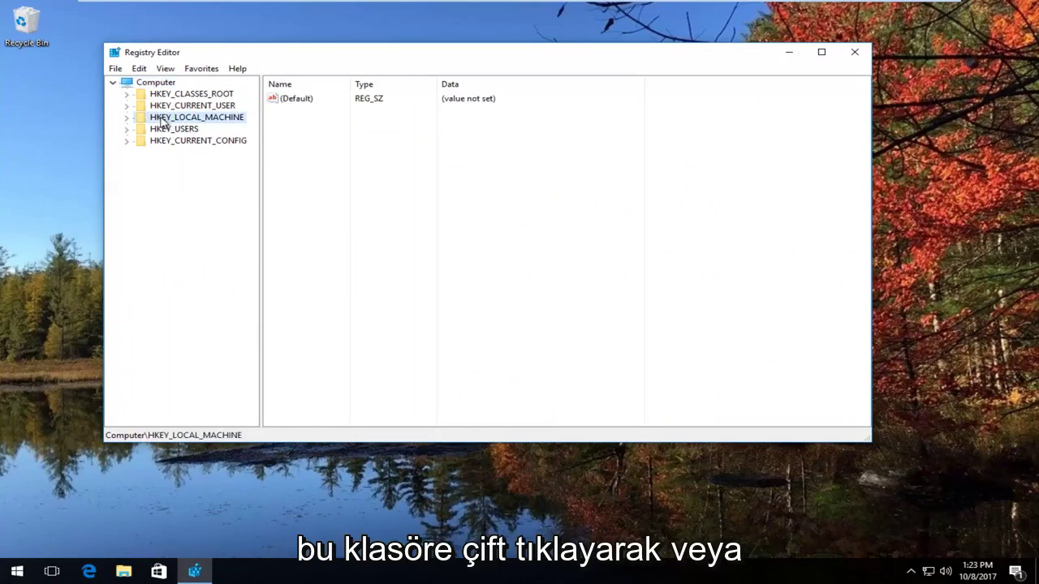
left_click(126, 119)
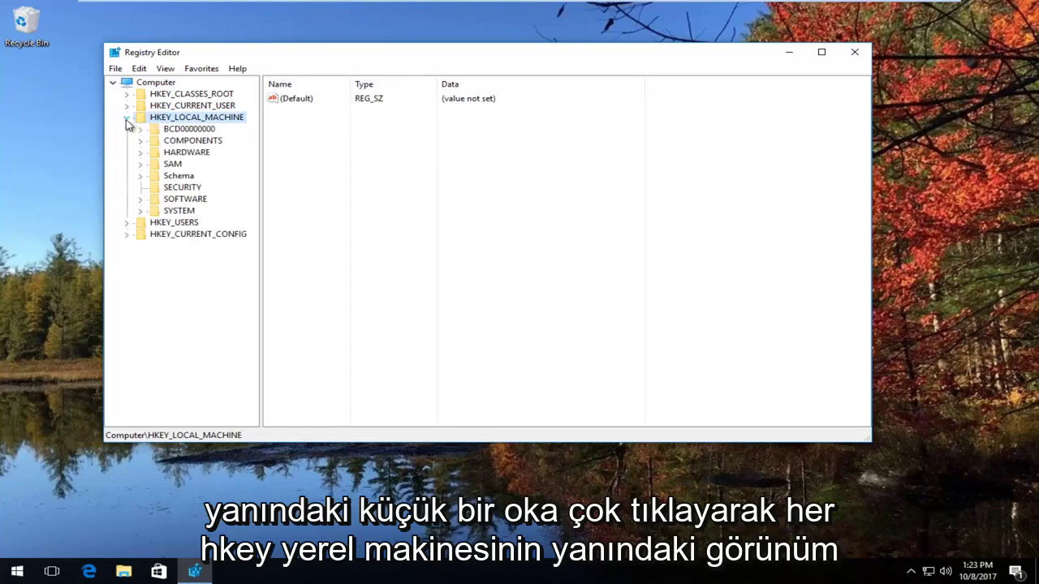
left_click(141, 199)
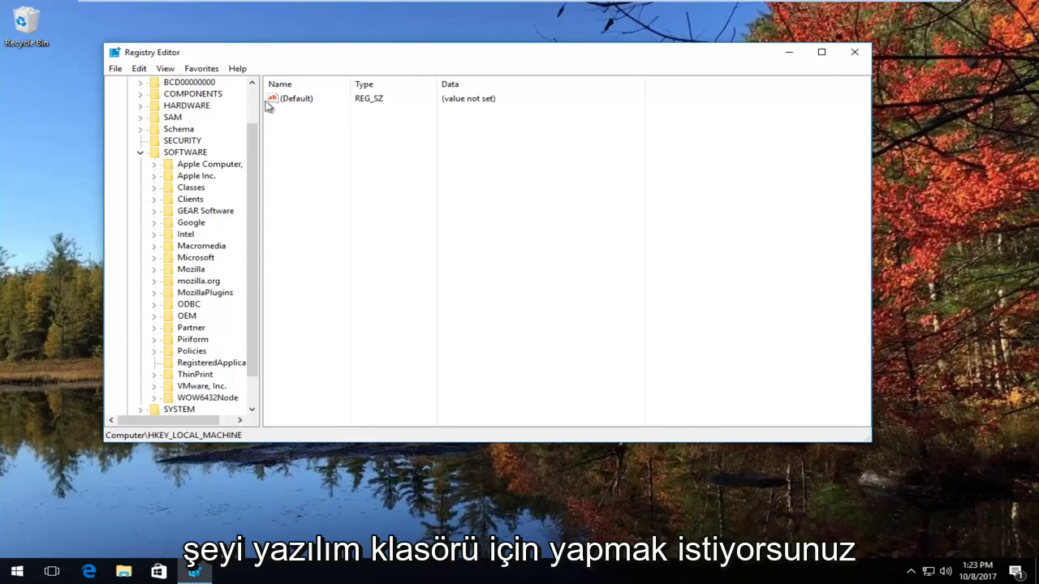
left_click_drag(260, 102, 296, 102)
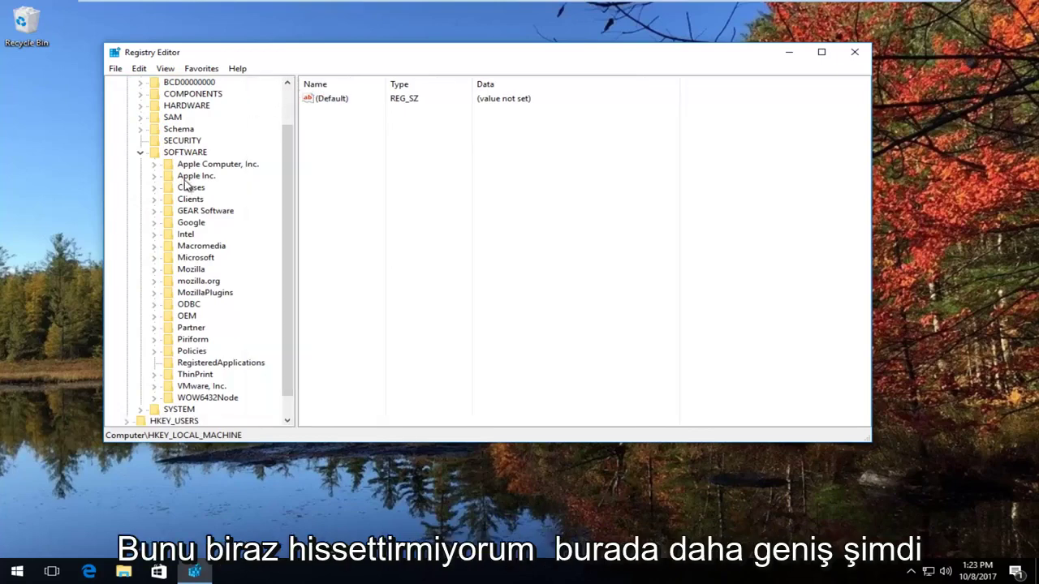
scroll(187, 199, "down", 1)
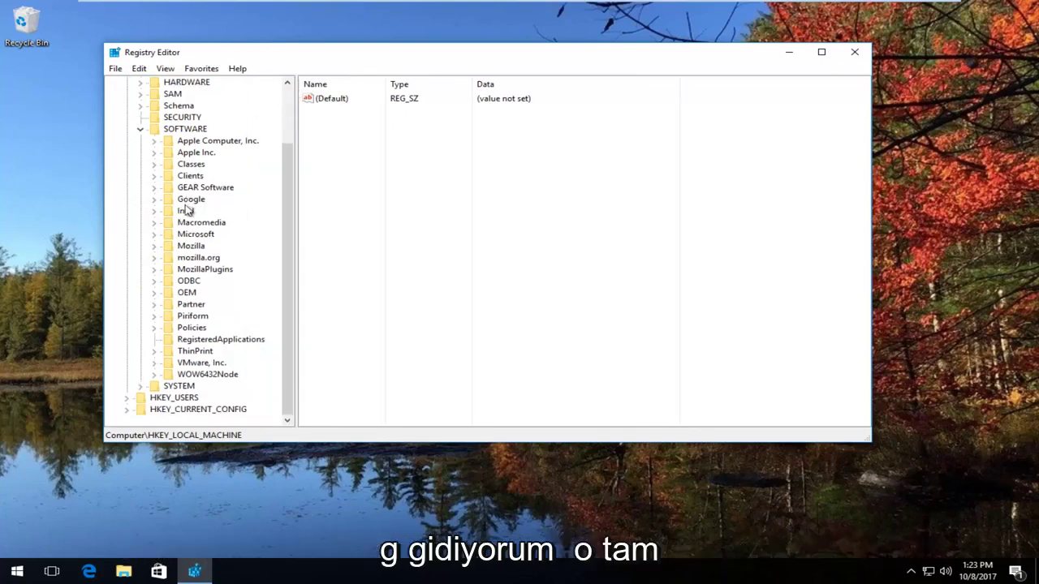
Expand Policies > Microsoft > Windows and select the ScriptedDiagnostics key.
left_click(156, 328)
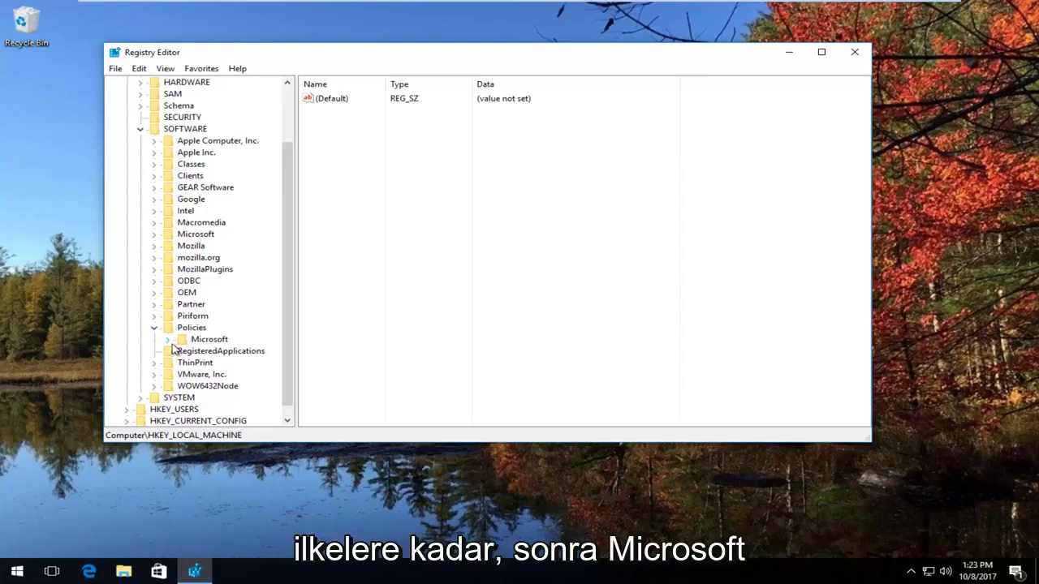
left_click(170, 342)
scroll(185, 351, "down", 1)
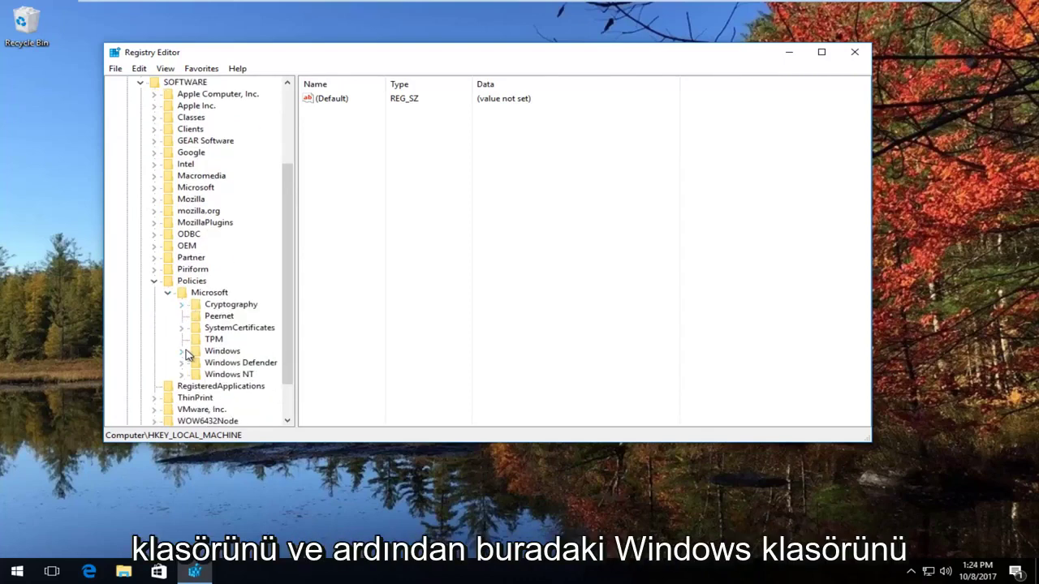
left_click(183, 352)
left_click_drag(298, 258, 359, 248)
left_click(183, 305)
left_click(182, 306)
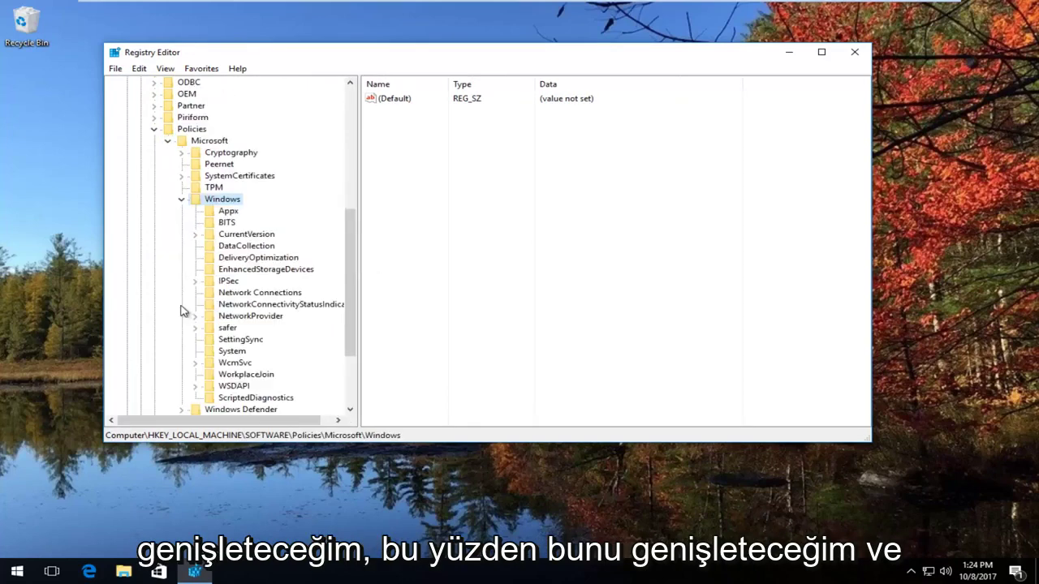
left_click(241, 400)
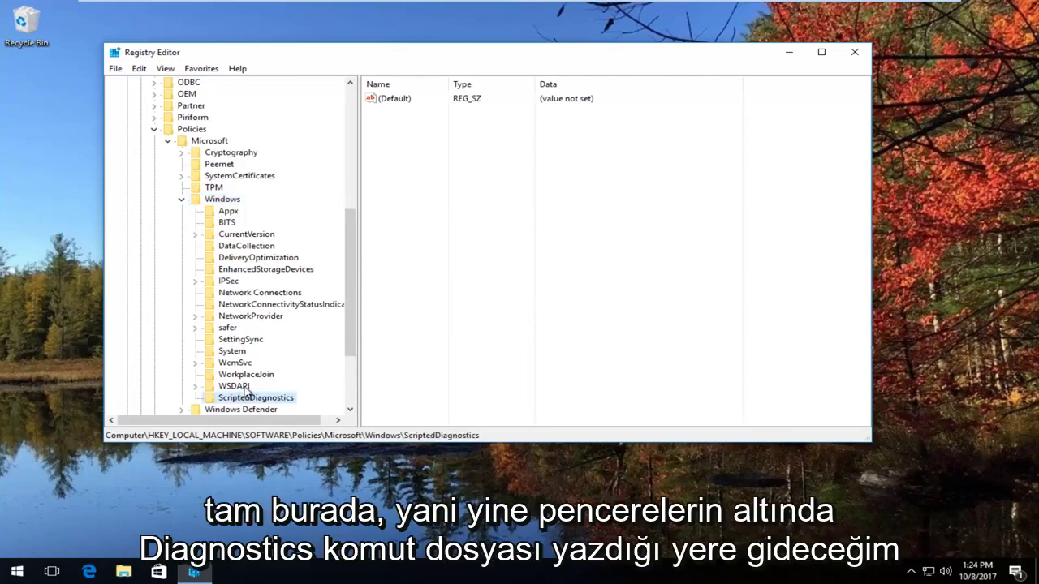
scroll(247, 394, "down", 1)
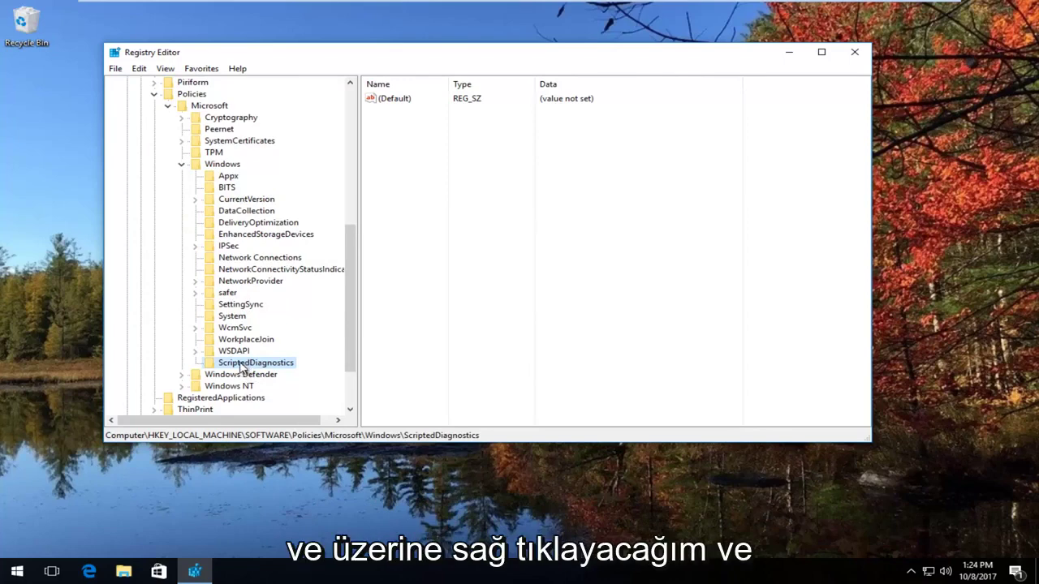
Delete the ScriptedDiagnostics key, confirm the deletion, and close Registry Editor.
right_click(240, 367)
left_click(272, 418)
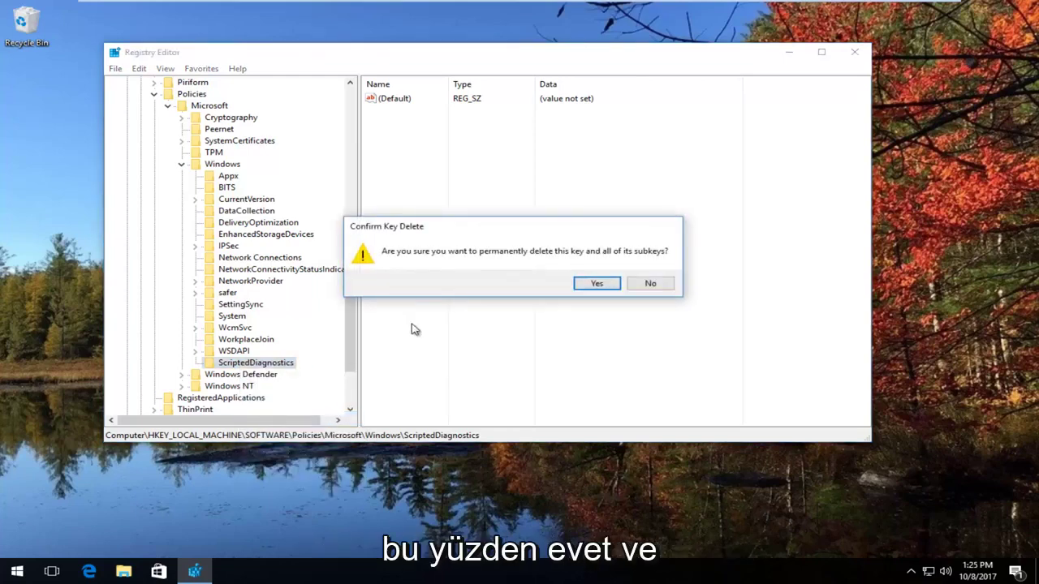
left_click(597, 284)
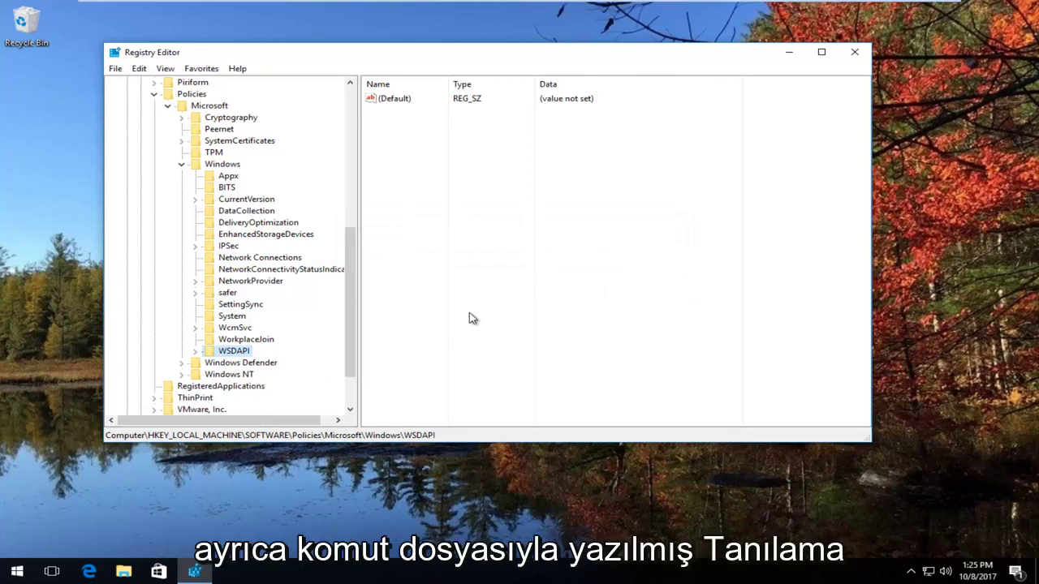
left_click(219, 352)
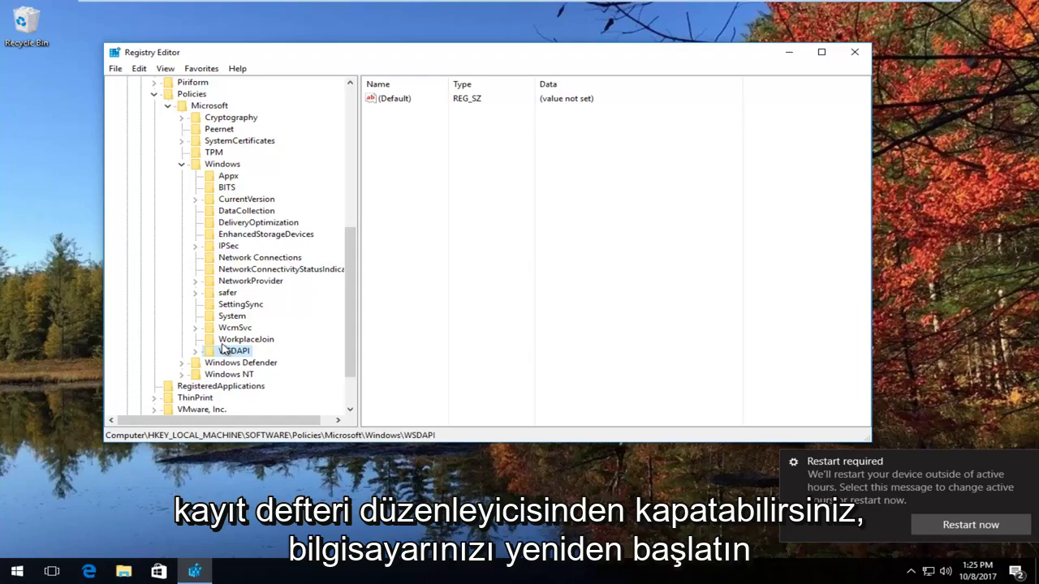
left_click(855, 51)
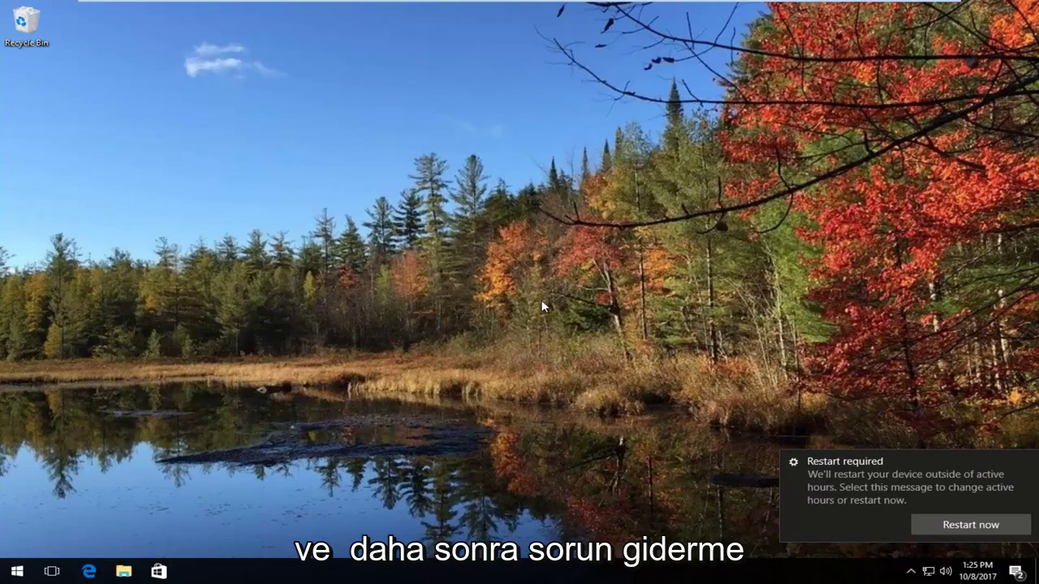